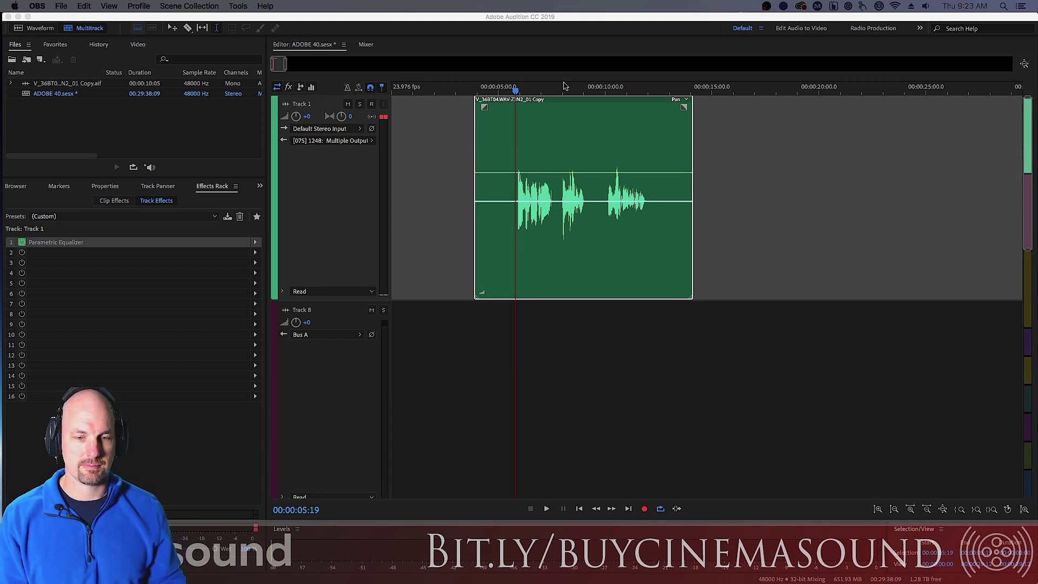
Bring Audition forward and play Track 1's clip twice to listen to it
click(514, 19)
key(space)
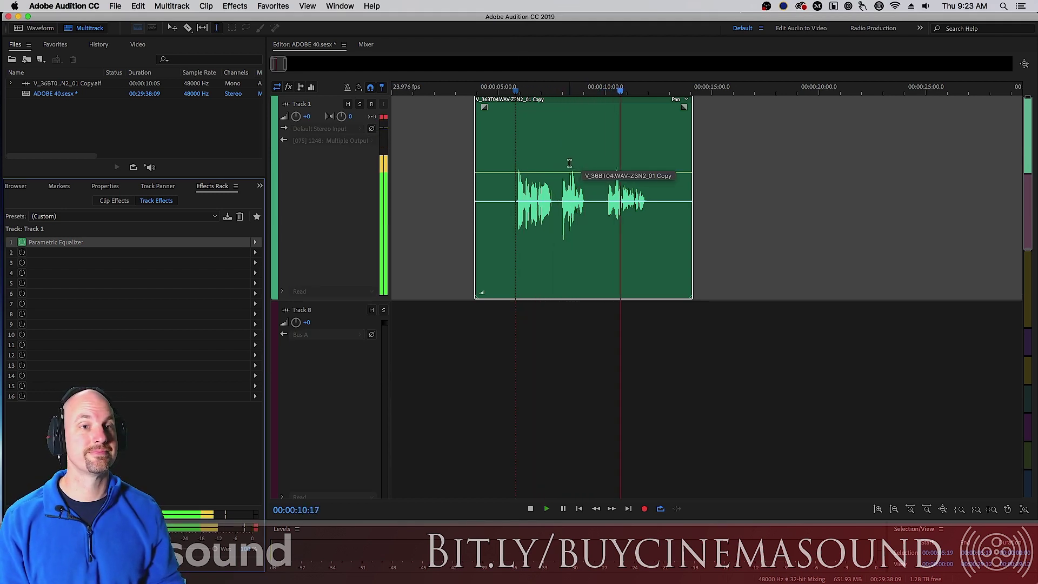
key(space)
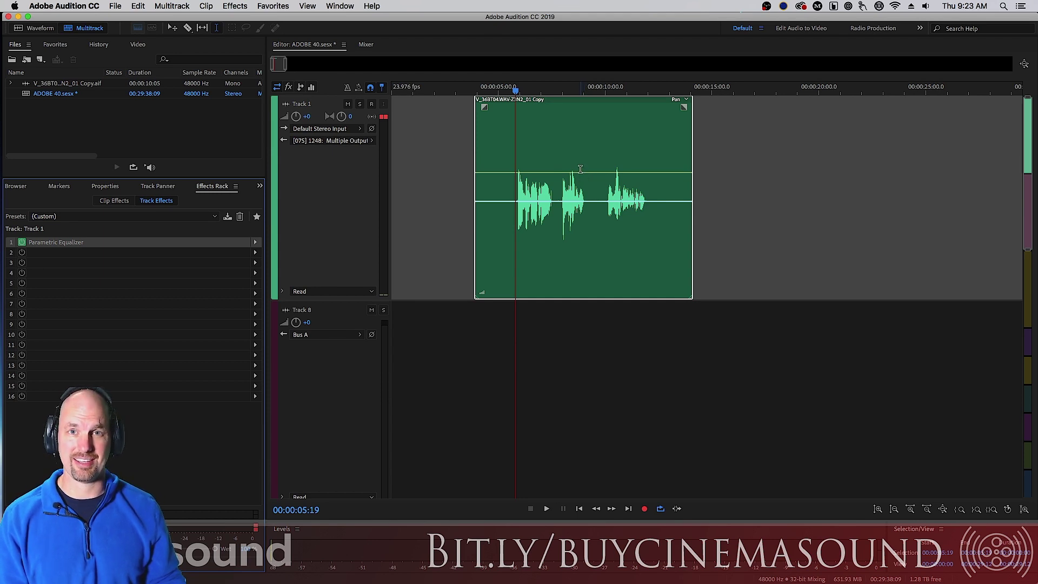
key(space)
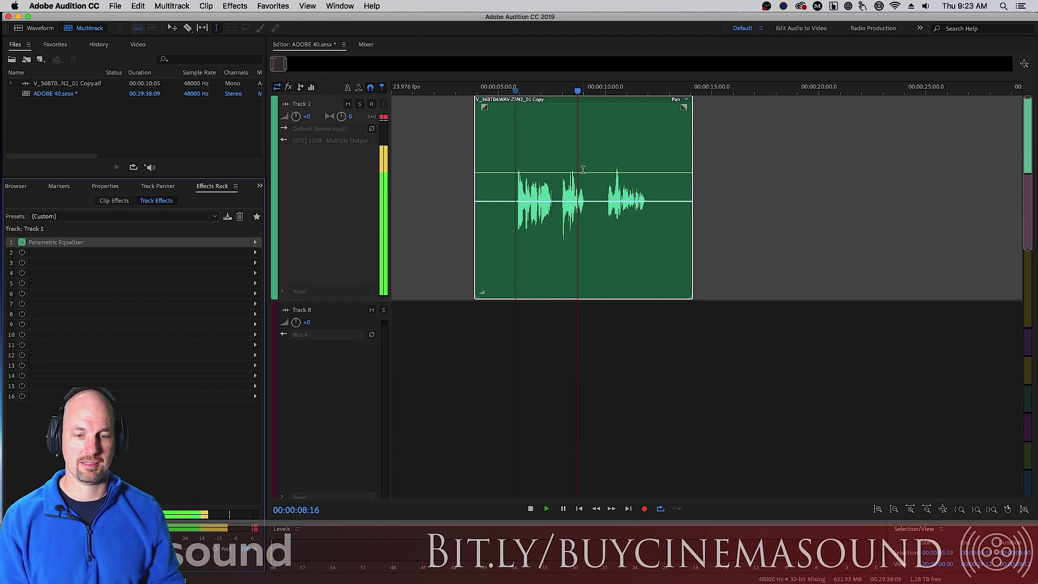
key(space)
Select and audition the clip's middle burst, then open the Parametric Equalizer settings
drag(557, 188, 591, 189)
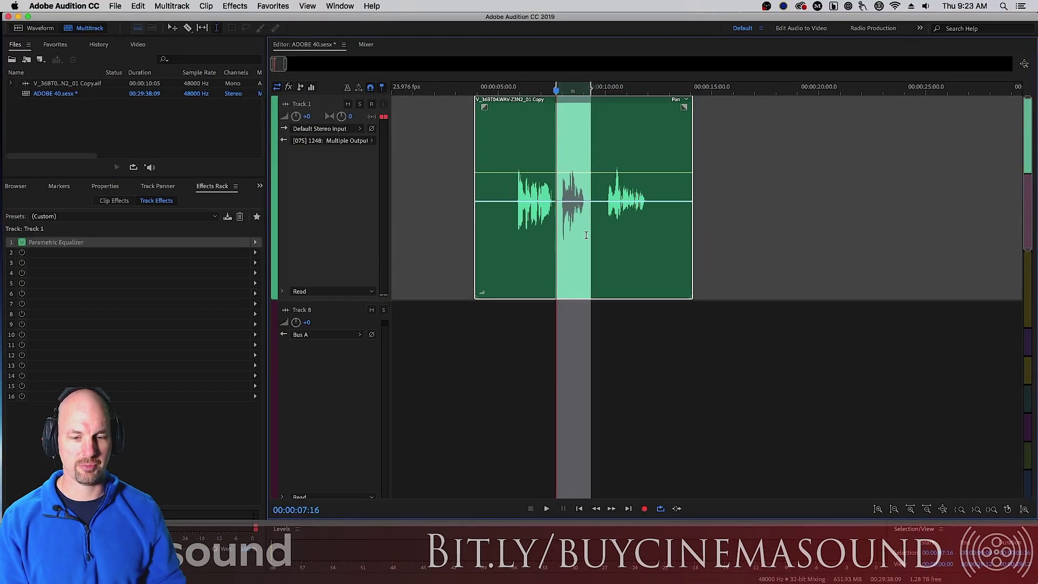
key(space)
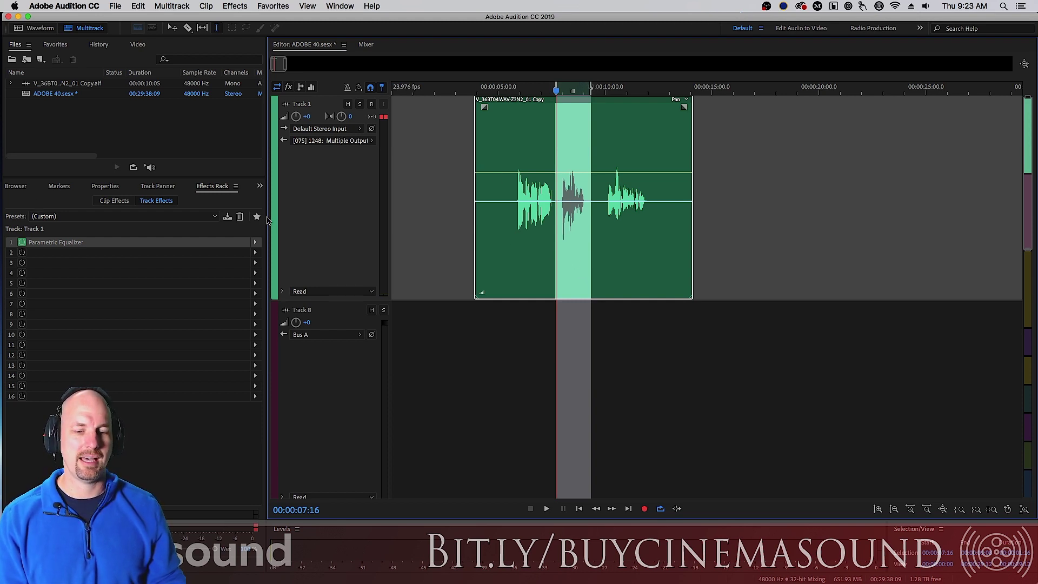
double_click(71, 243)
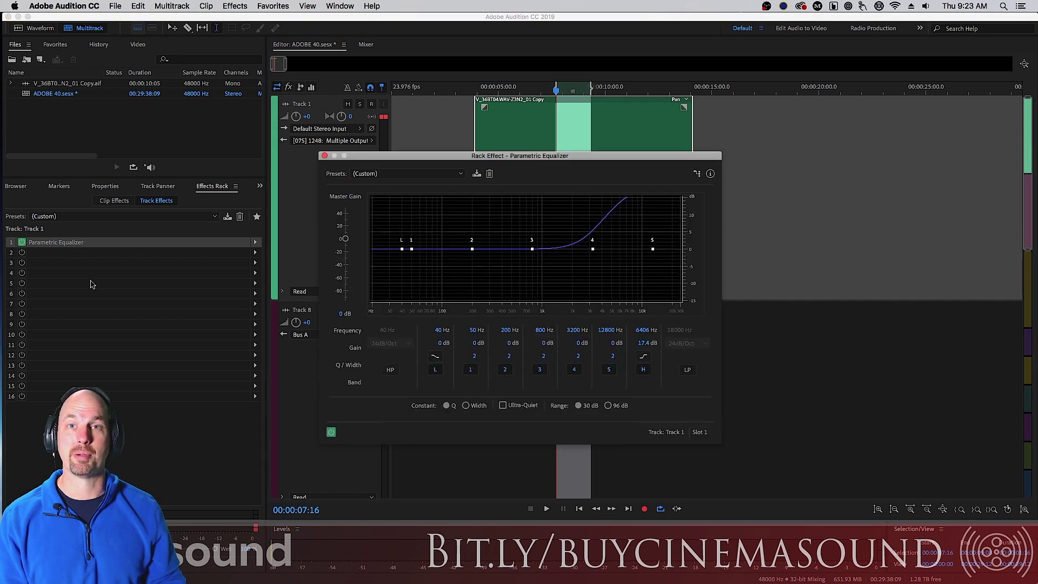
Close the Parametric Equalizer settings and glance through the Effects menu
click(325, 157)
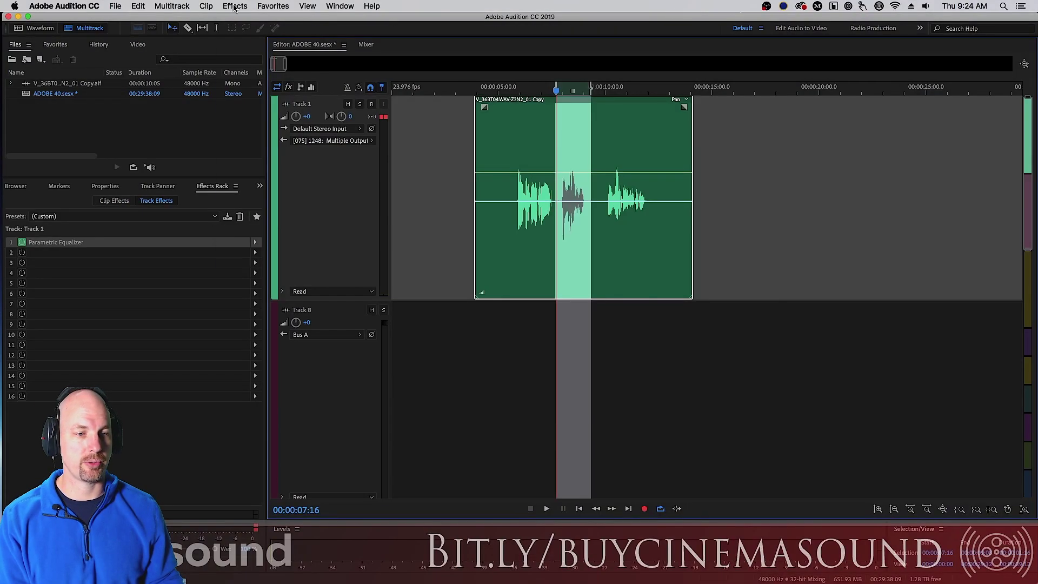
click(234, 7)
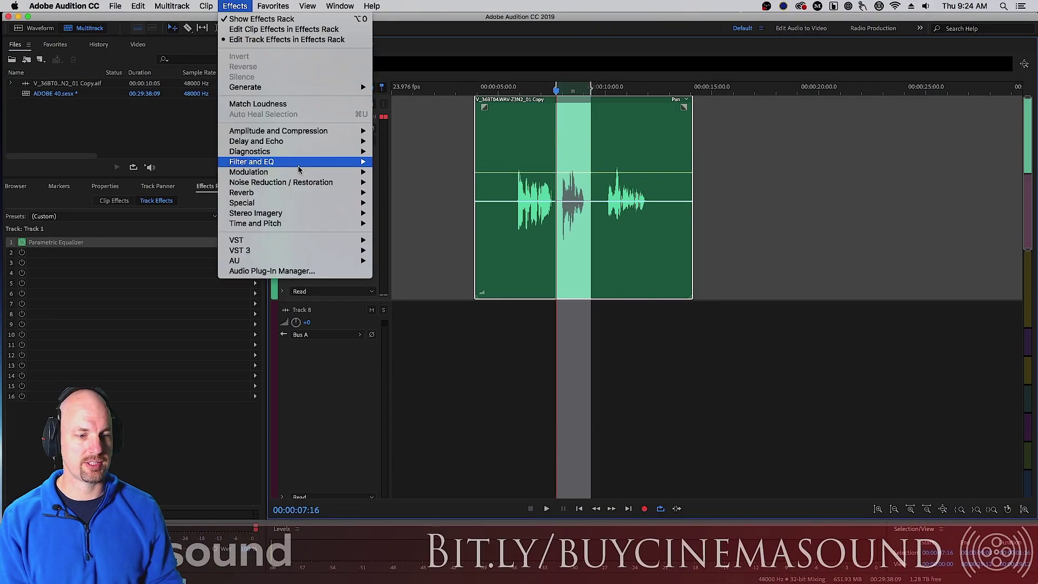
key(Escape)
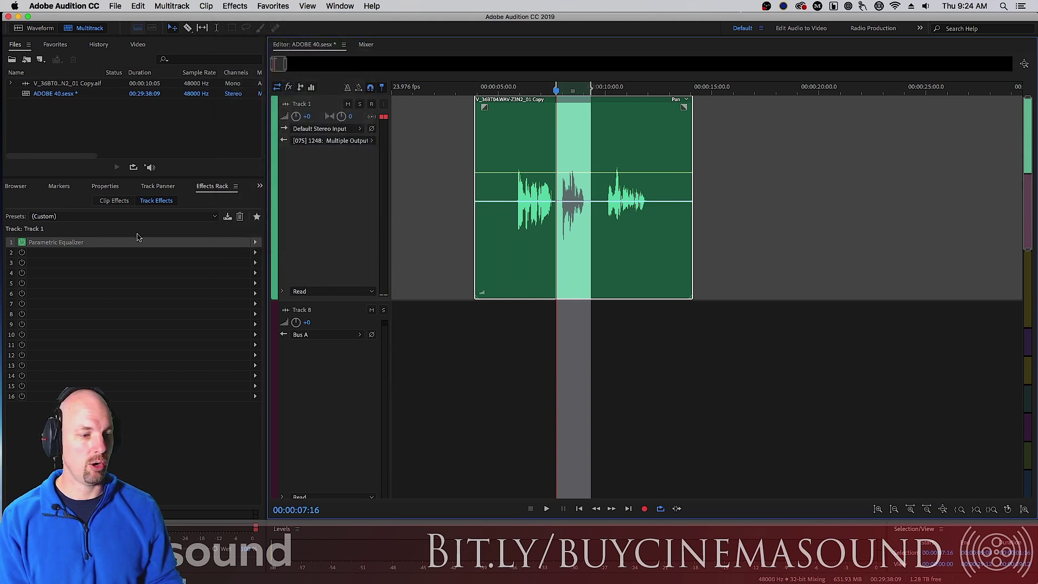
View the clip's effects rack, then return to Track 1's track effects
click(114, 201)
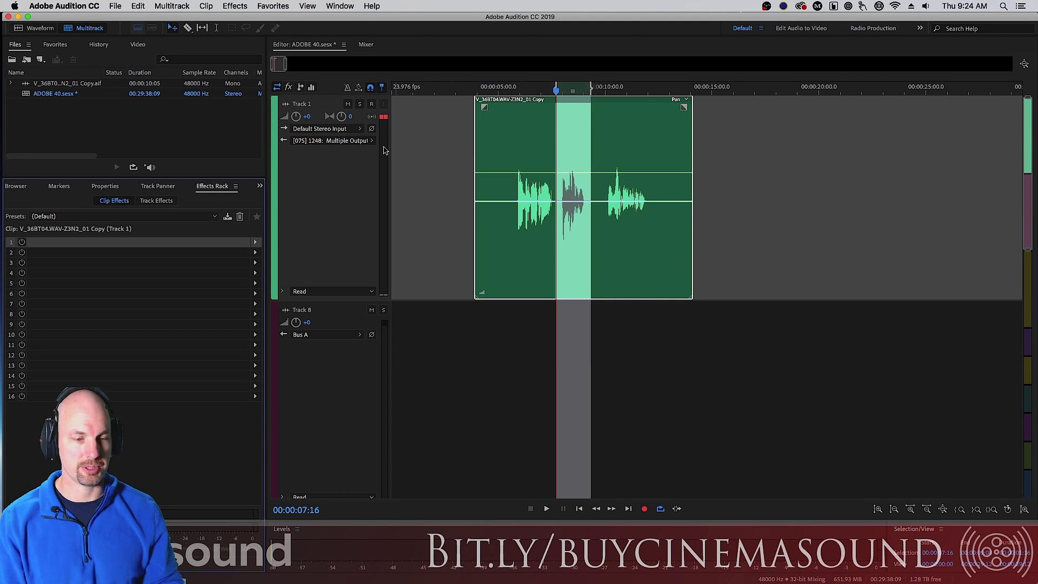
click(156, 200)
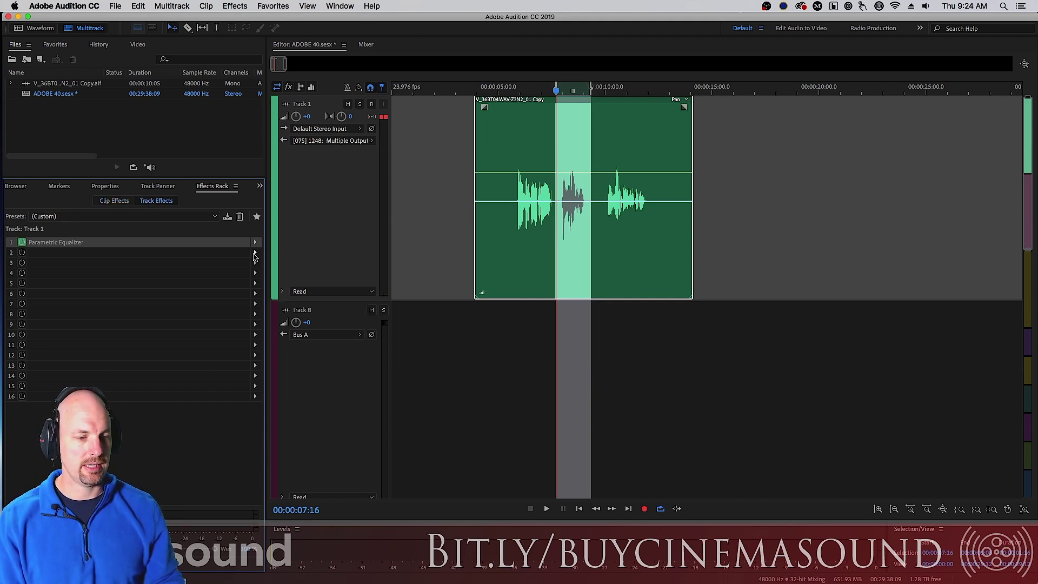
click(254, 253)
Insert a DeEsser into slot 2 after the Parametric Equalizer and move its window aside
mouse_move(295, 289)
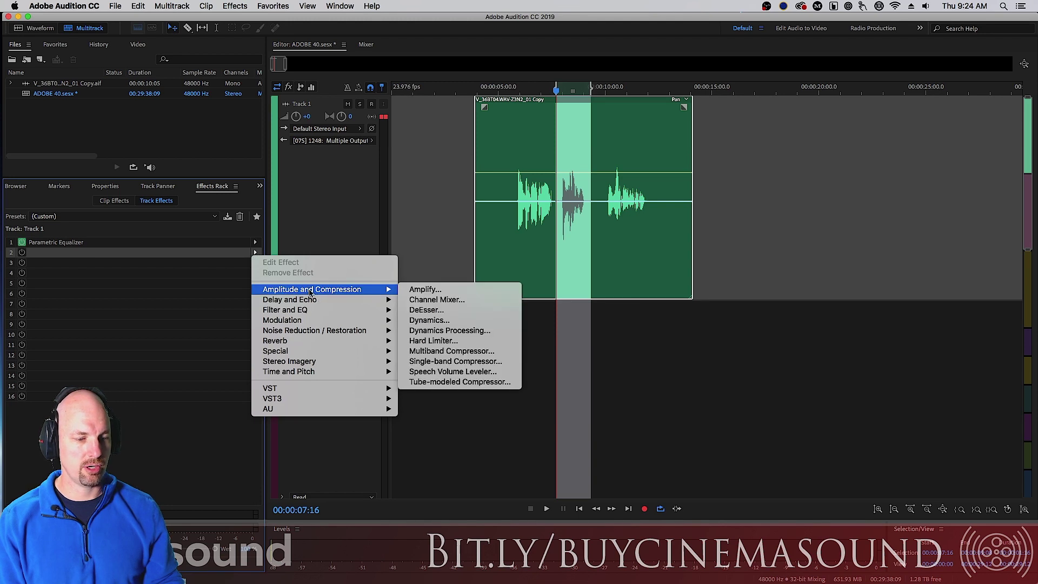
click(496, 316)
drag(536, 157, 607, 134)
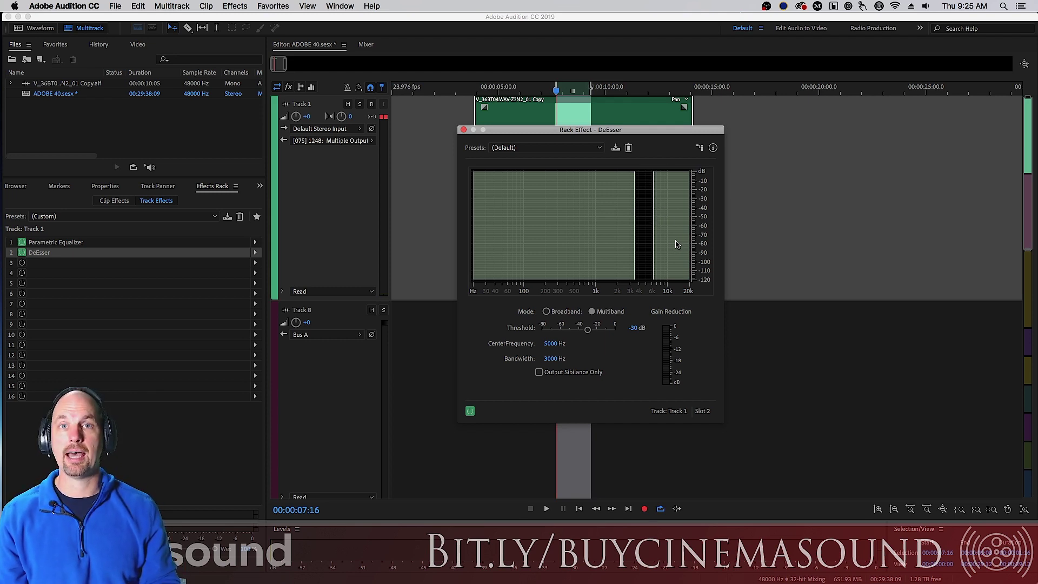
Set the DeEsser to Broadband with 4562 Hz centre, 2694 Hz bandwidth and -30 dB threshold
click(545, 312)
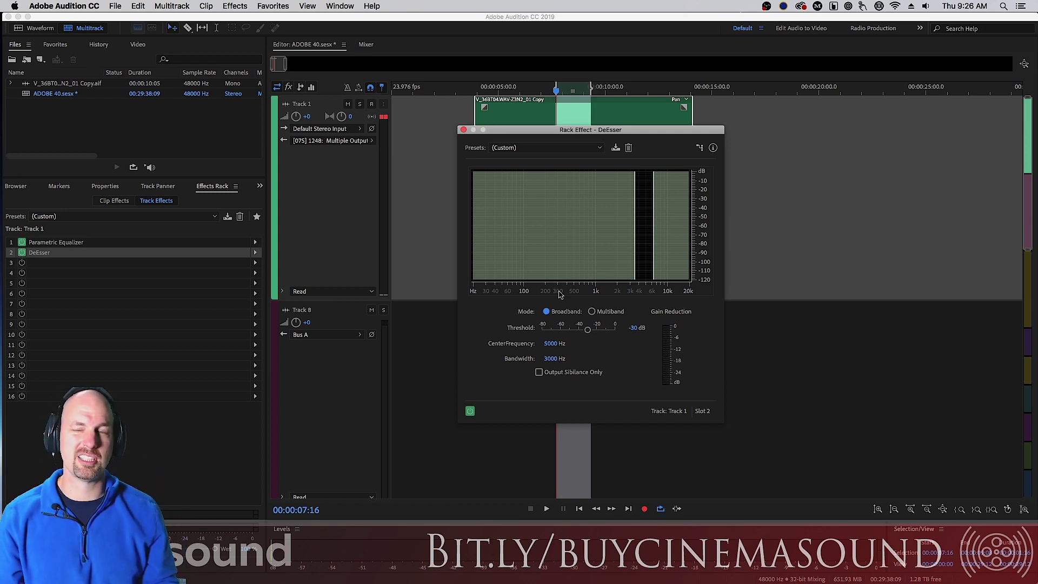
click(592, 312)
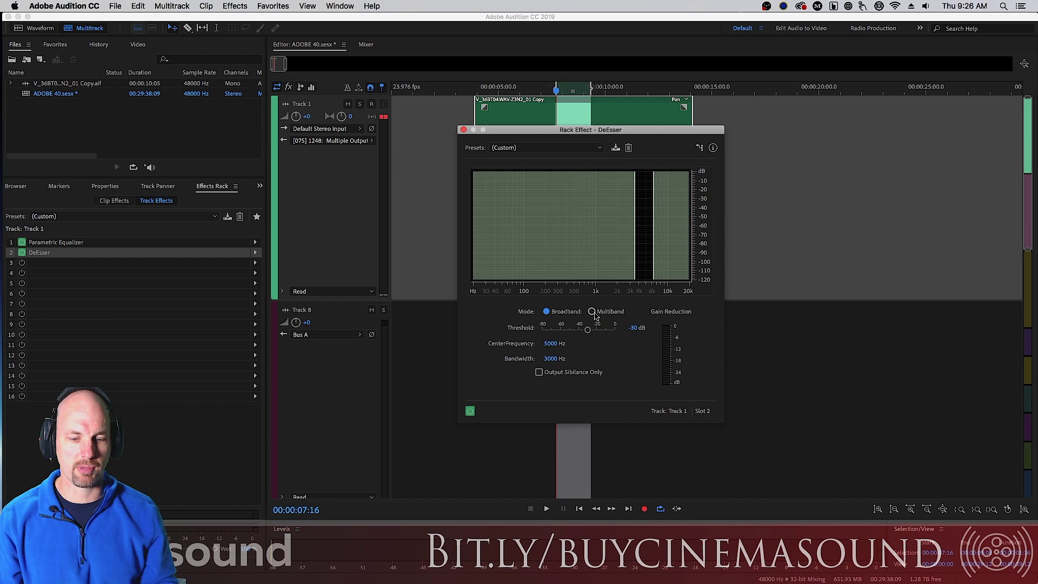
click(547, 311)
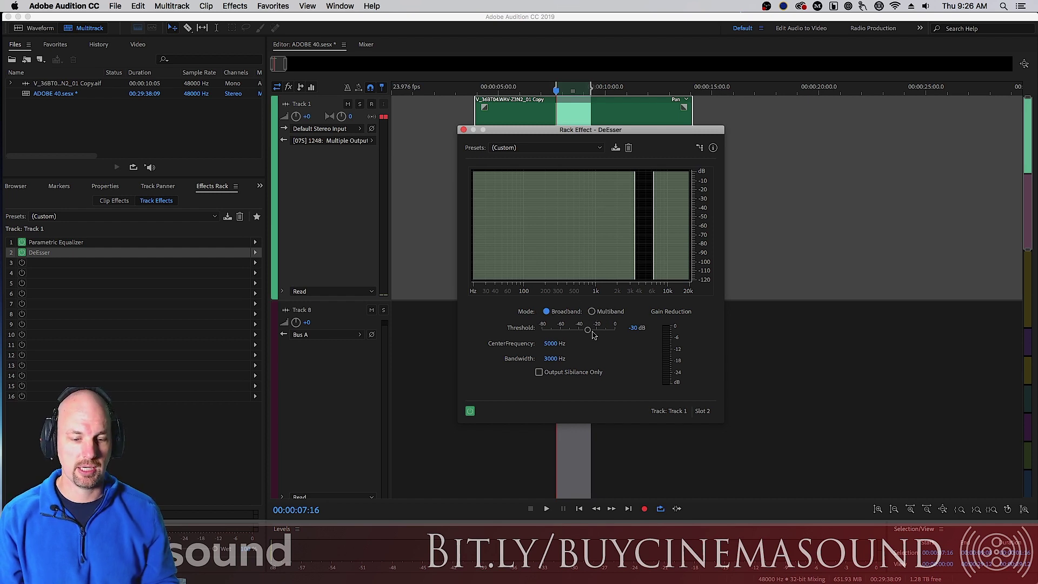
drag(587, 329, 561, 344)
click(538, 373)
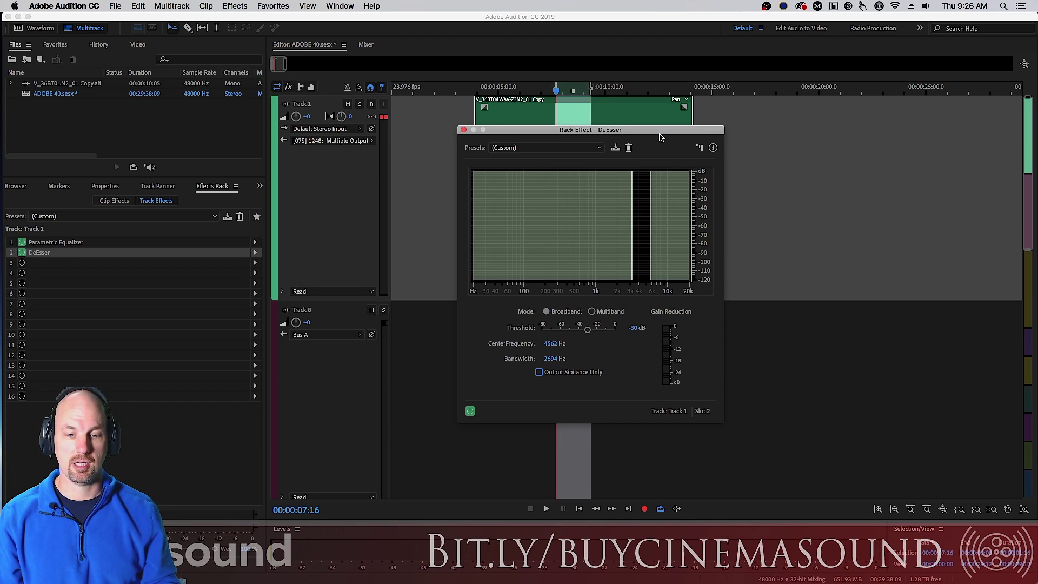
drag(660, 133, 897, 109)
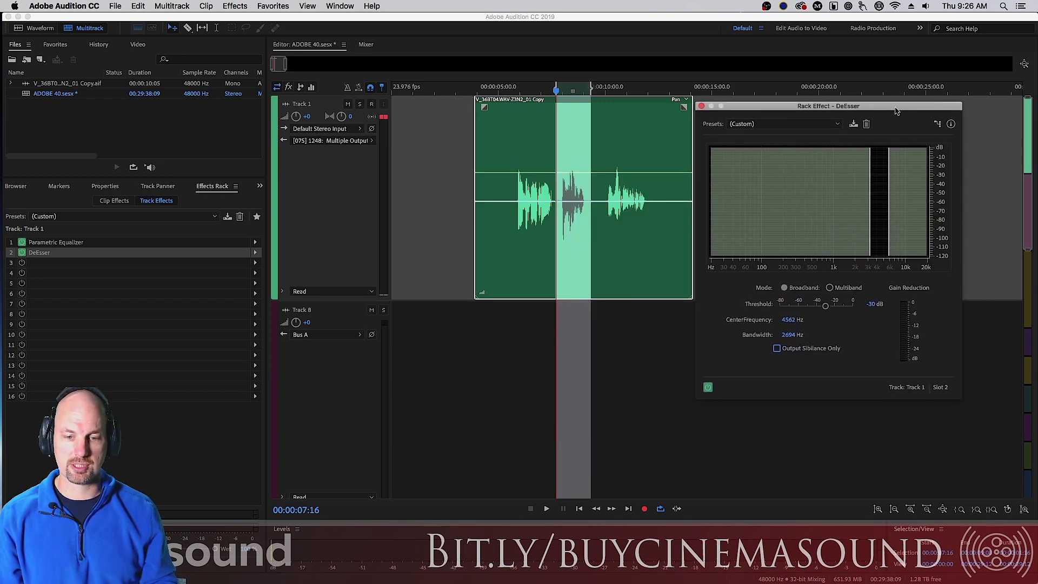
Switch the DeEsser to Multiband mode and audition the selection to find the sibilance
click(831, 288)
key(space)
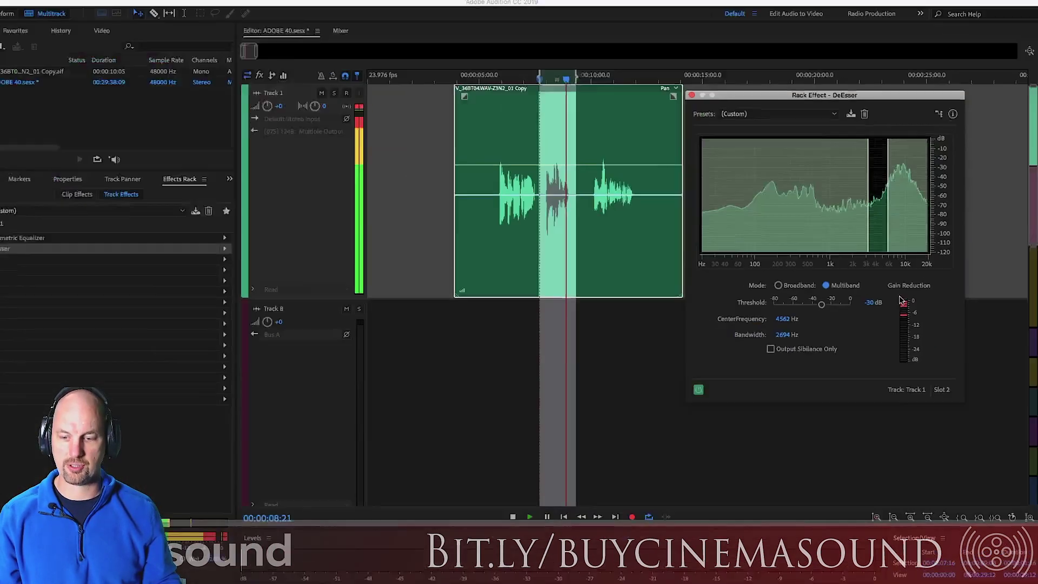
key(space)
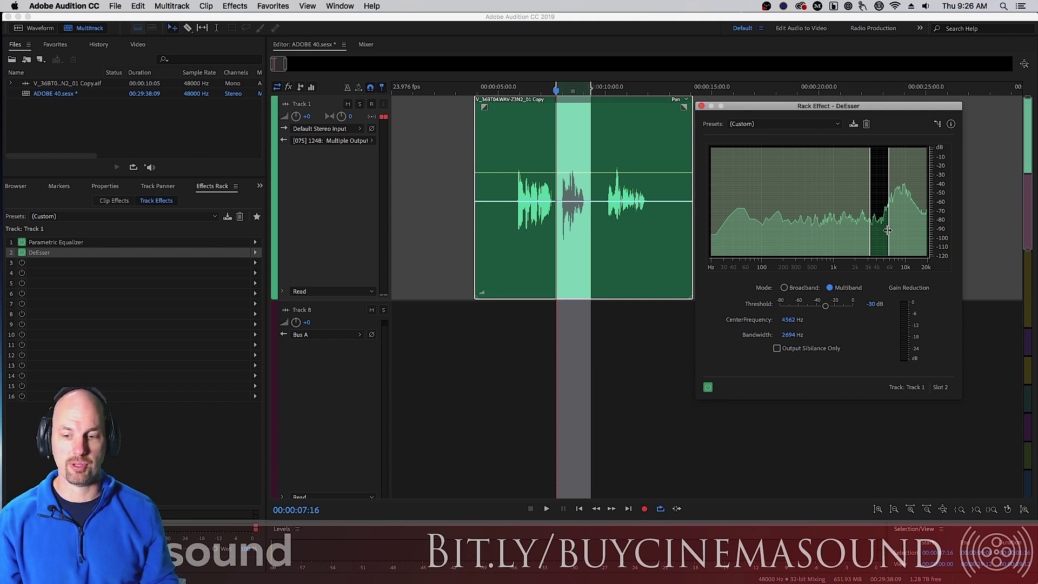
key(space)
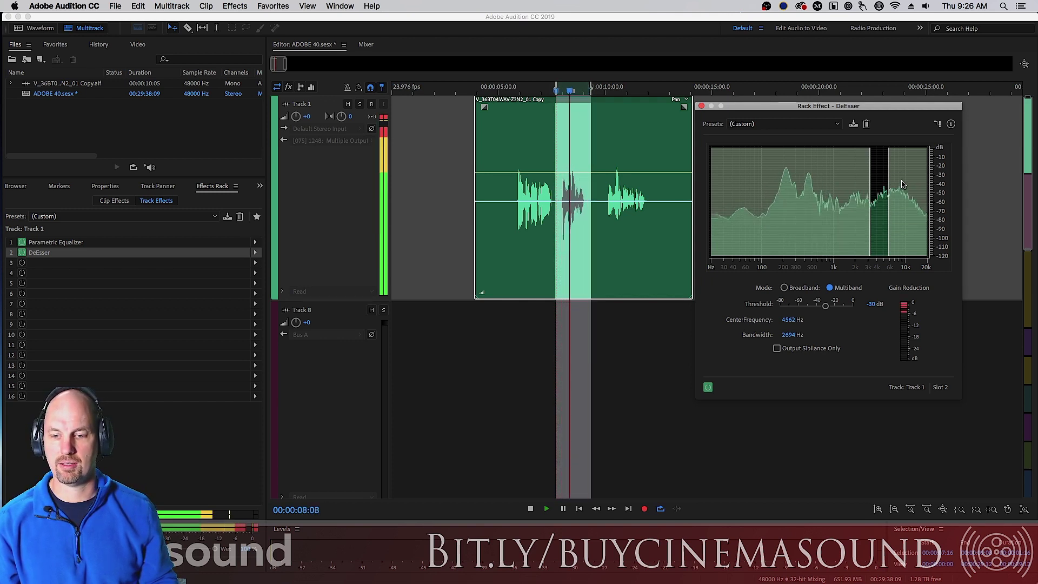
key(space)
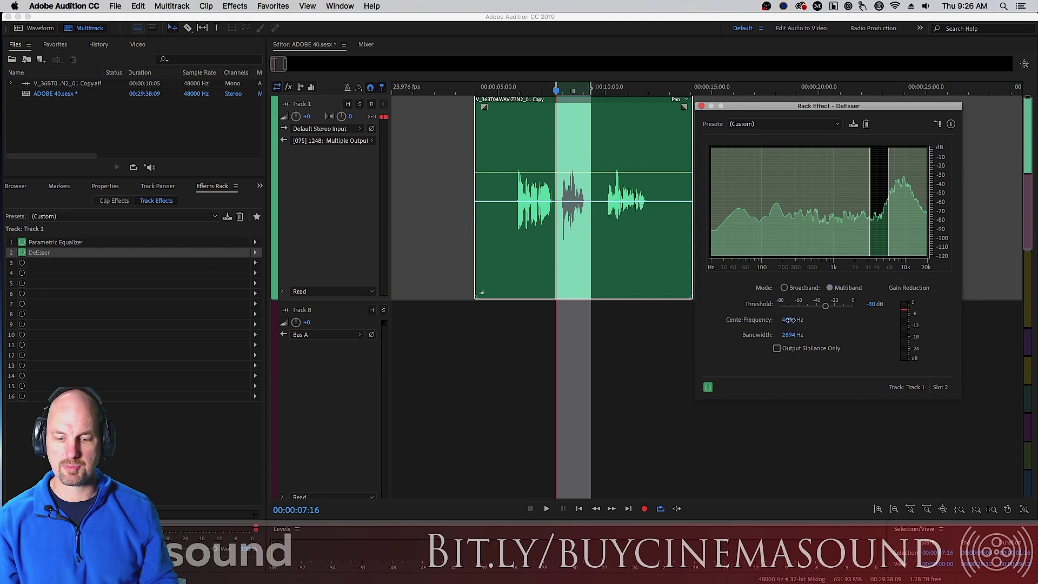
Raise the centre frequency to 8085 Hz with 4811 Hz bandwidth and audition the result
mouse_move(790, 319)
mouse_down()
mouse_move(821, 319)
mouse_move(806, 334)
mouse_move(813, 330)
mouse_up()
key(space)
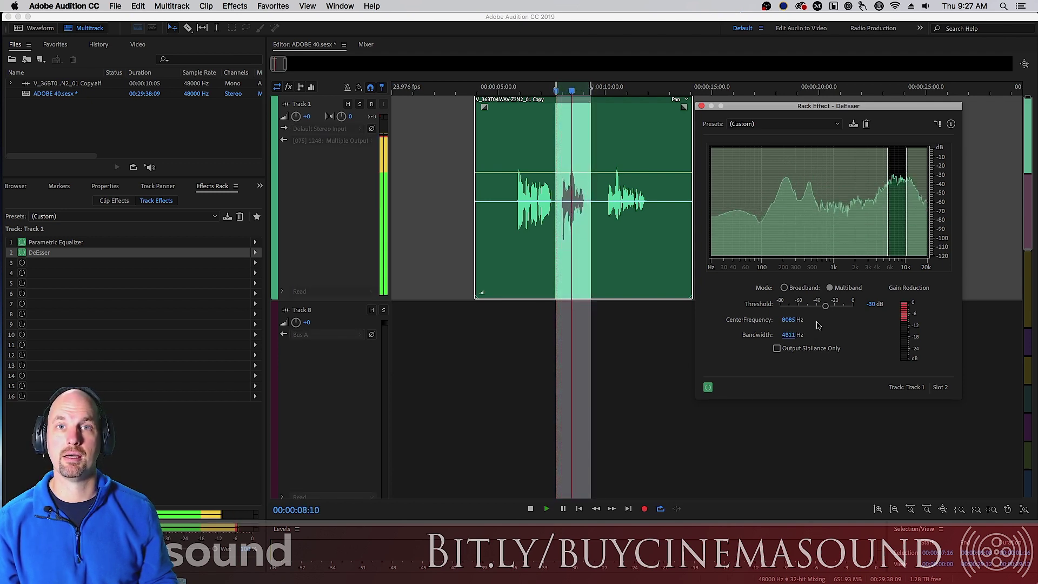
key(space)
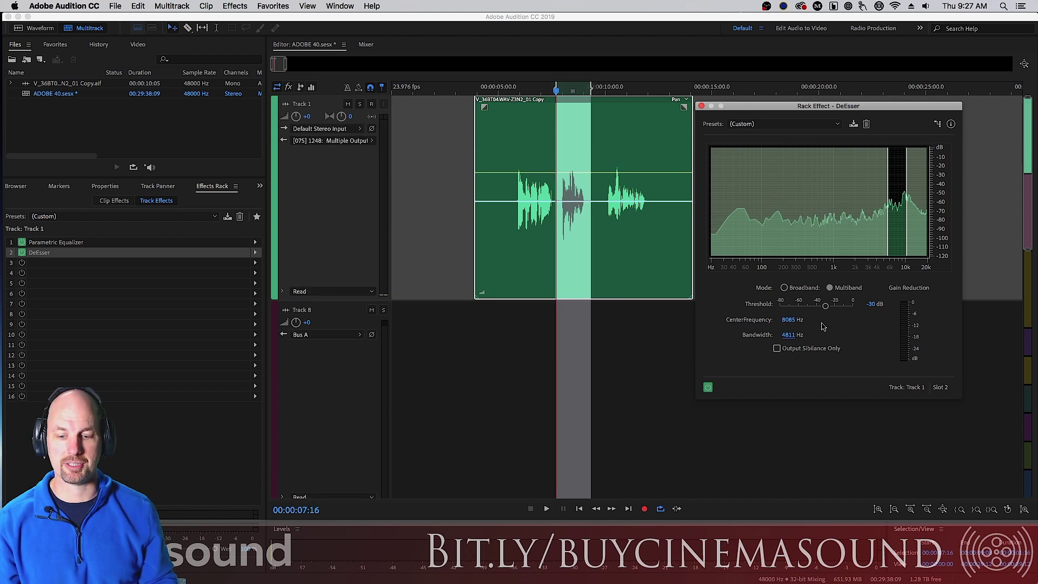
key(space)
key(space)
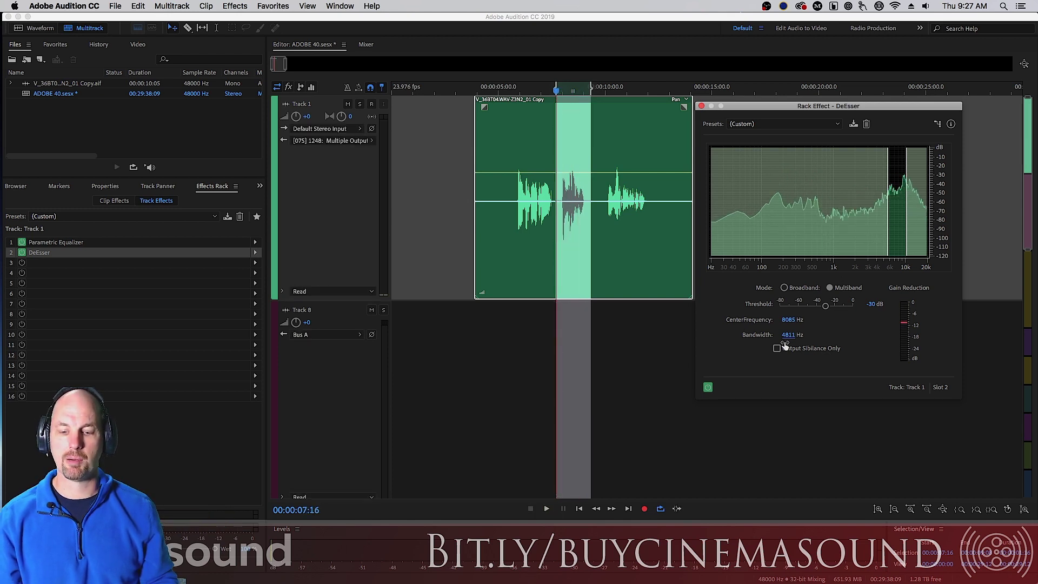
Monitor sibilance only while narrowing the band to 8161 Hz centre and 2030 Hz bandwidth
click(777, 349)
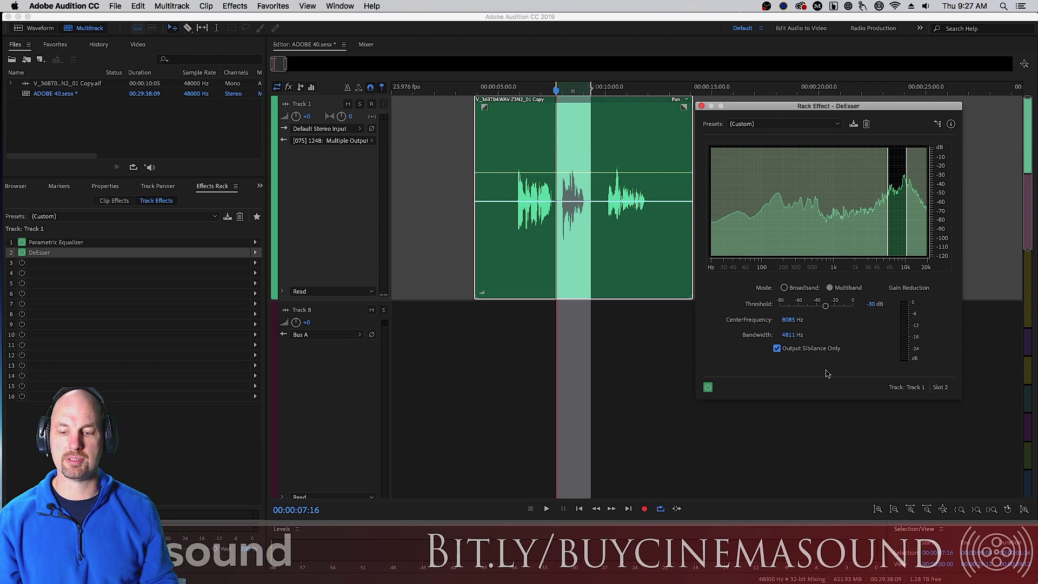
key(space)
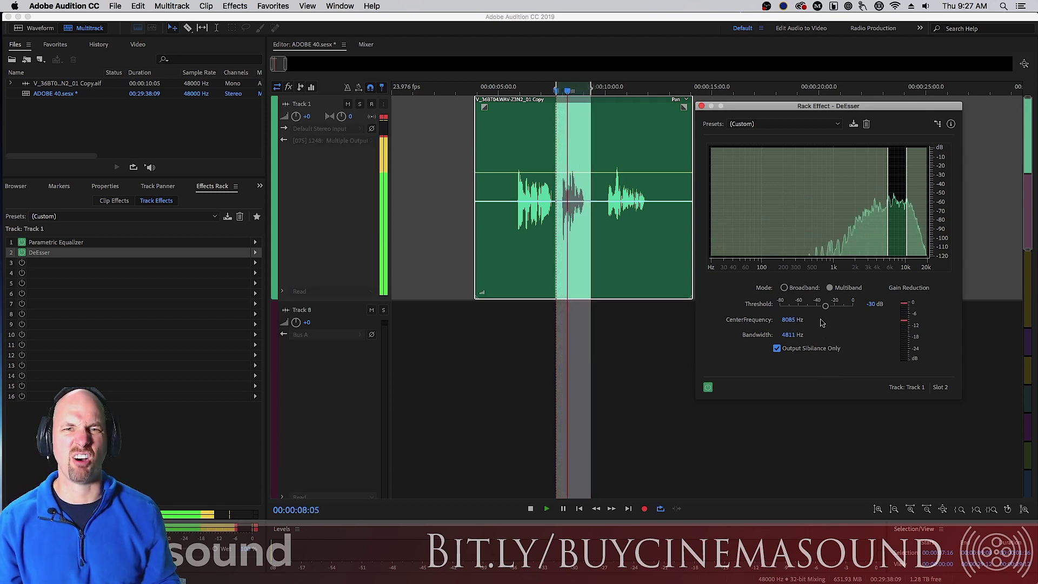
drag(791, 320, 843, 350)
key(space)
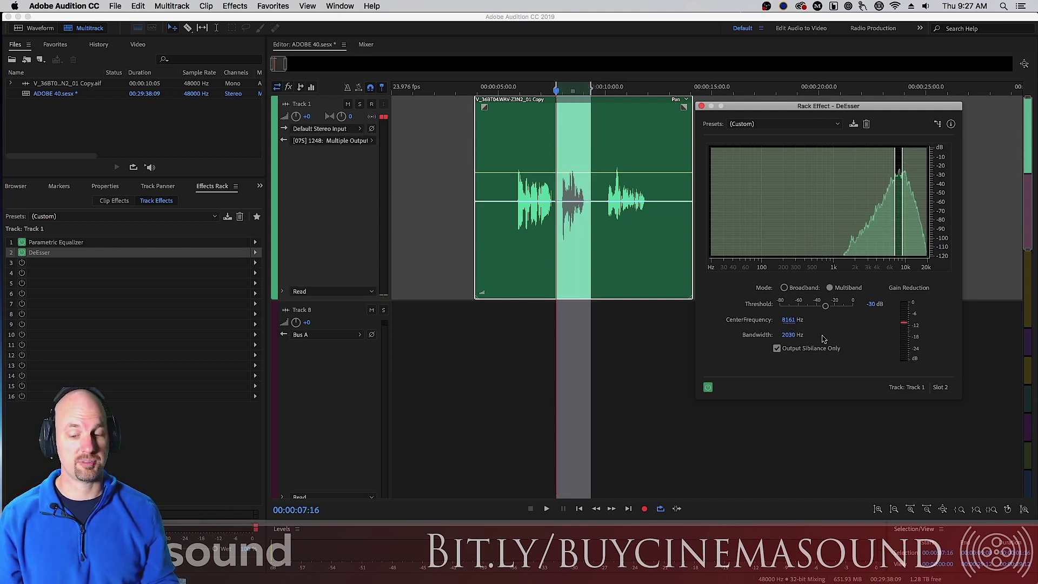
Turn off Output Sibilance Only and audition the de-essed selection with full audio
click(777, 348)
key(space)
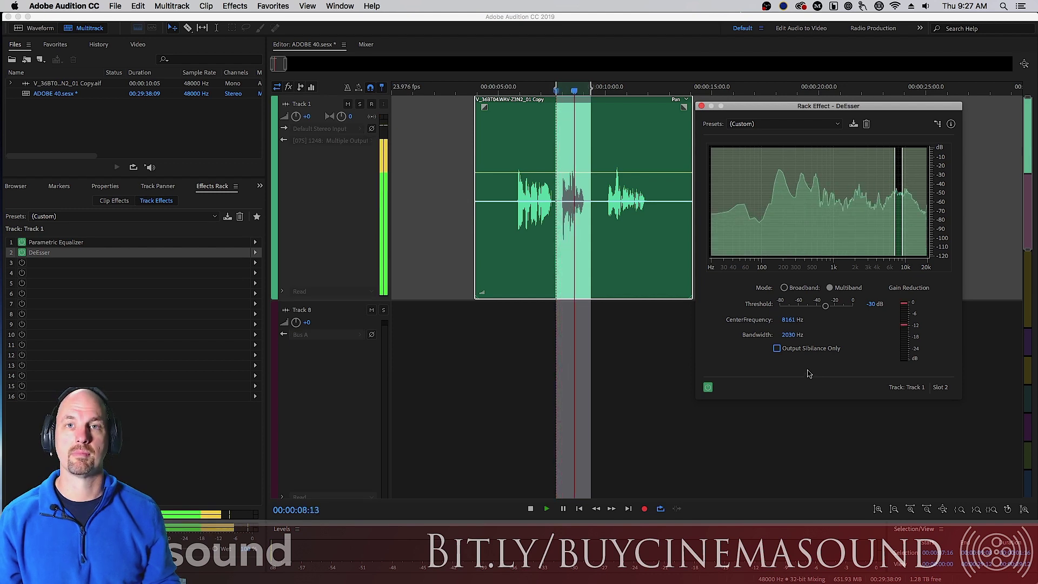
key(space)
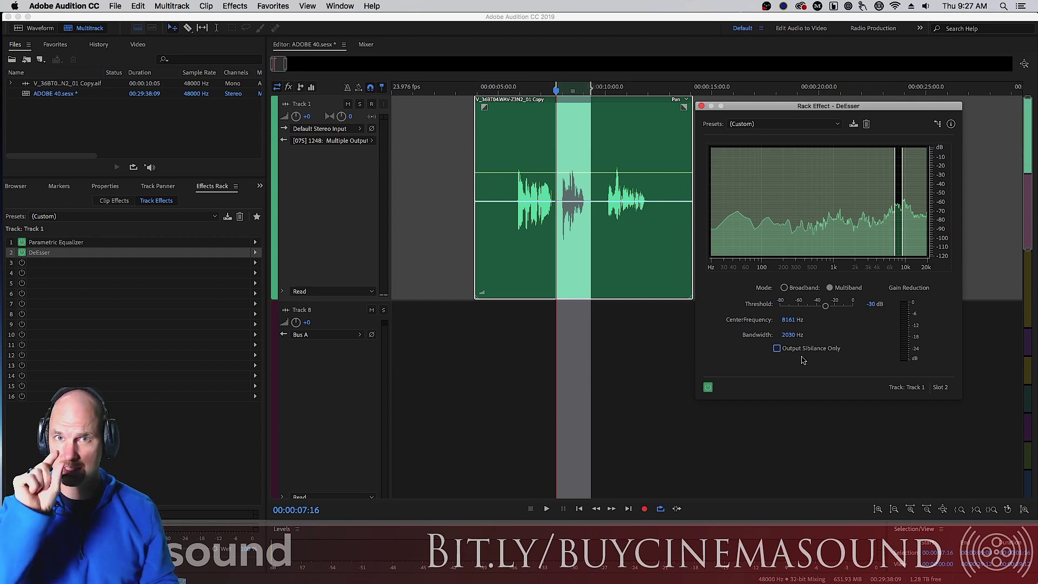
key(space)
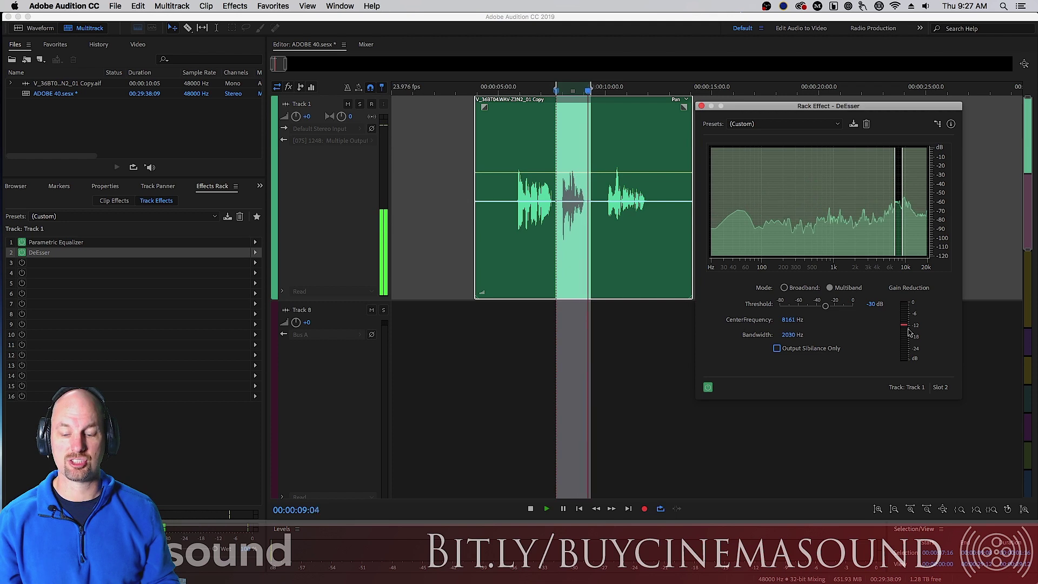
key(space)
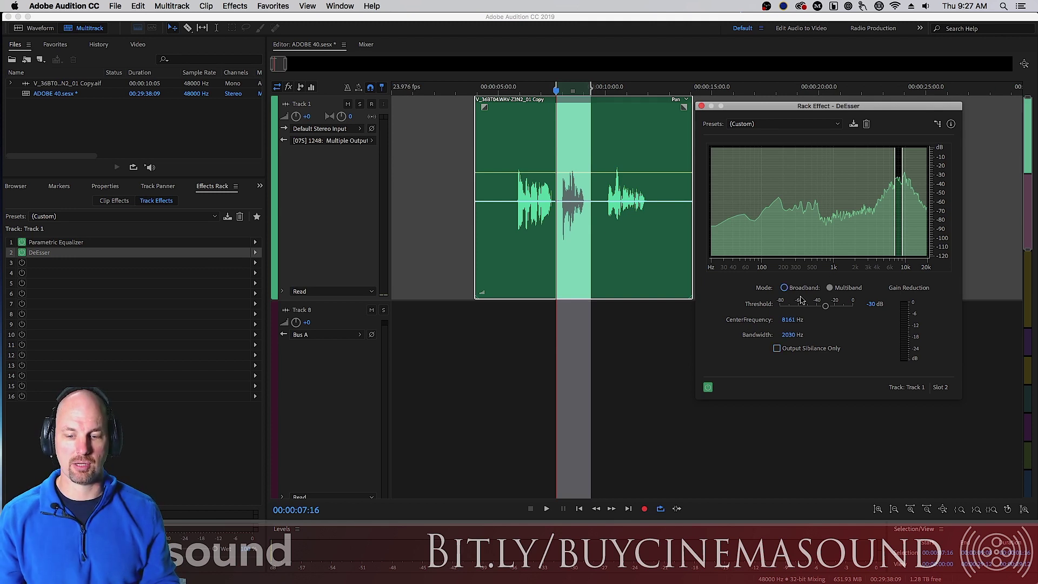
click(784, 289)
key(space)
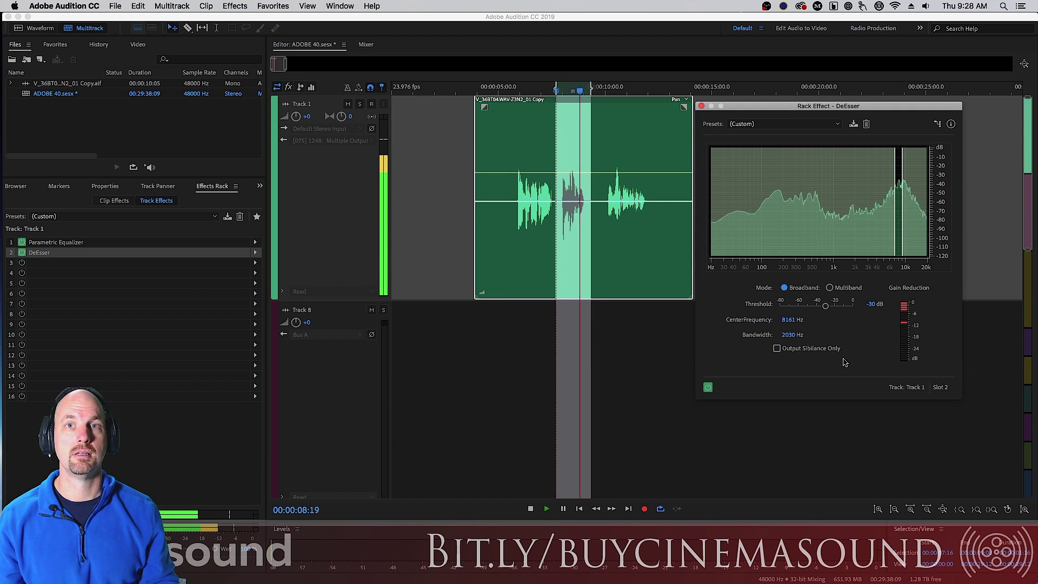
key(space)
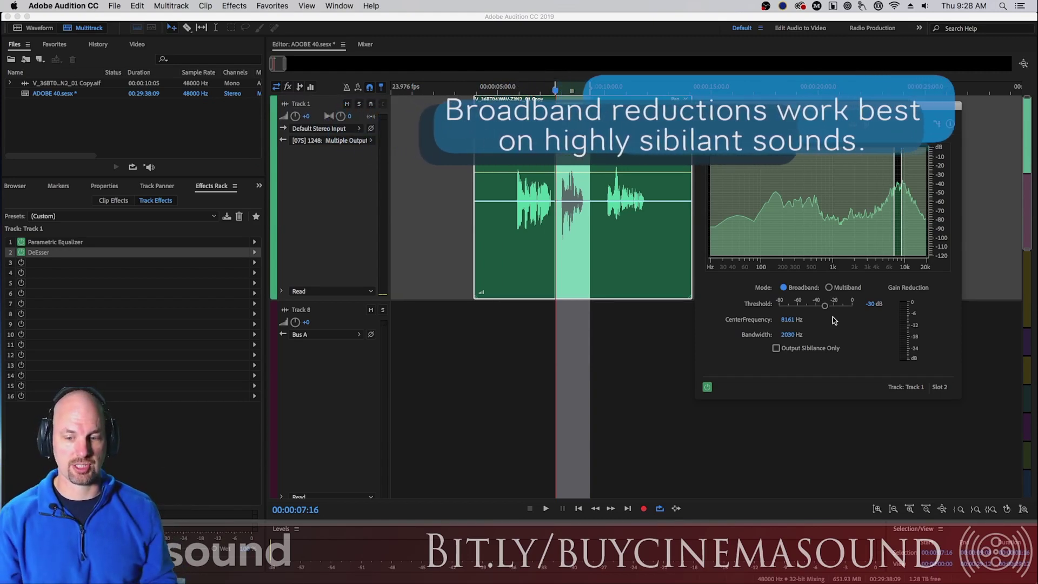
key(space)
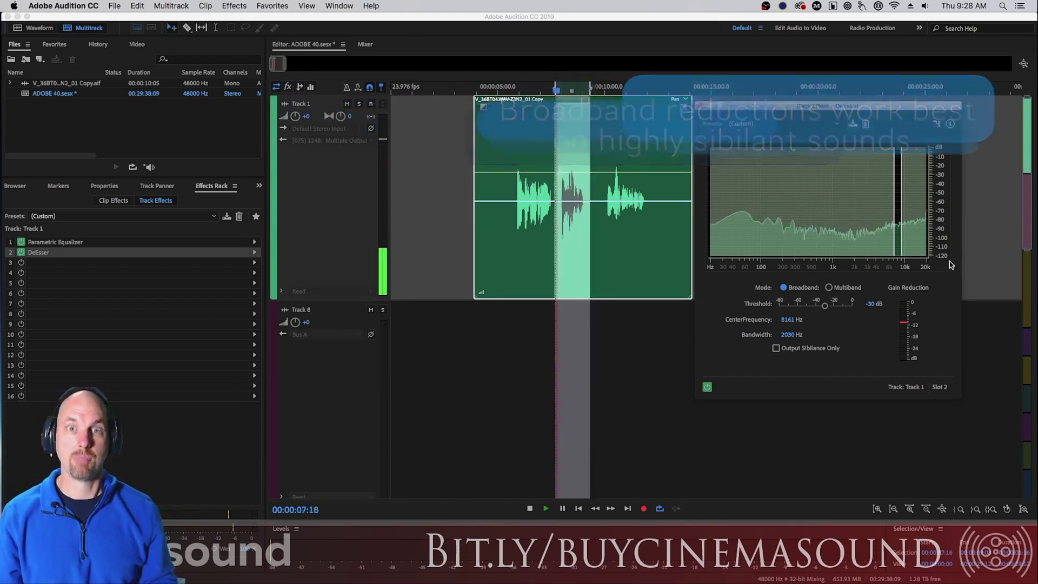
key(space)
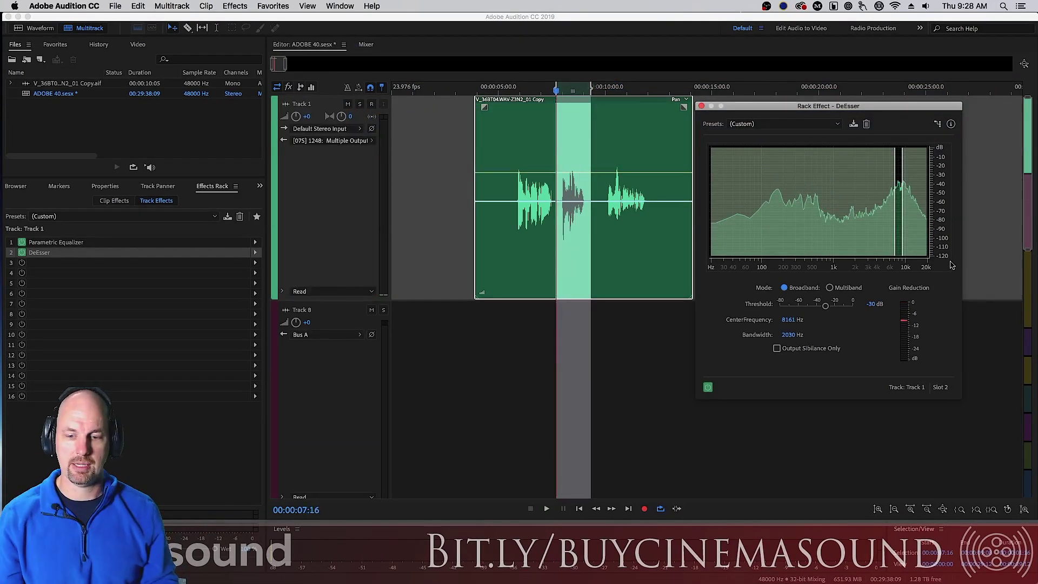
click(829, 289)
key(space)
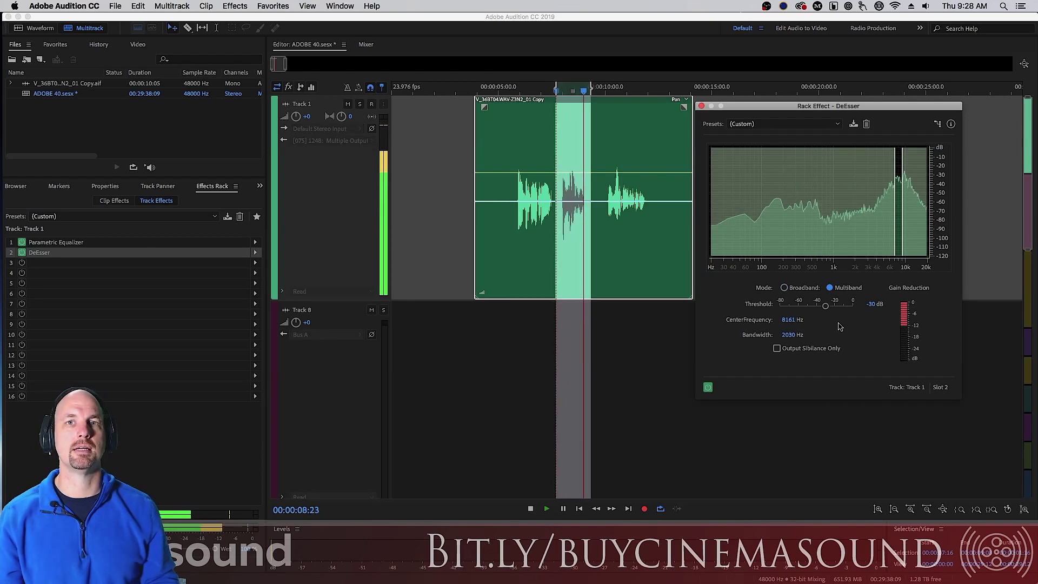
key(space)
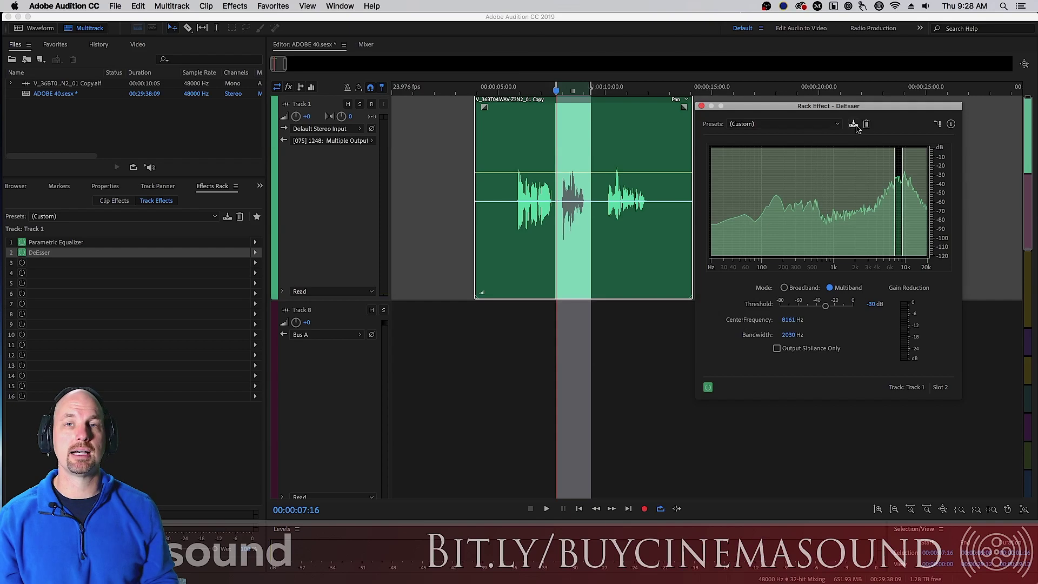
click(826, 127)
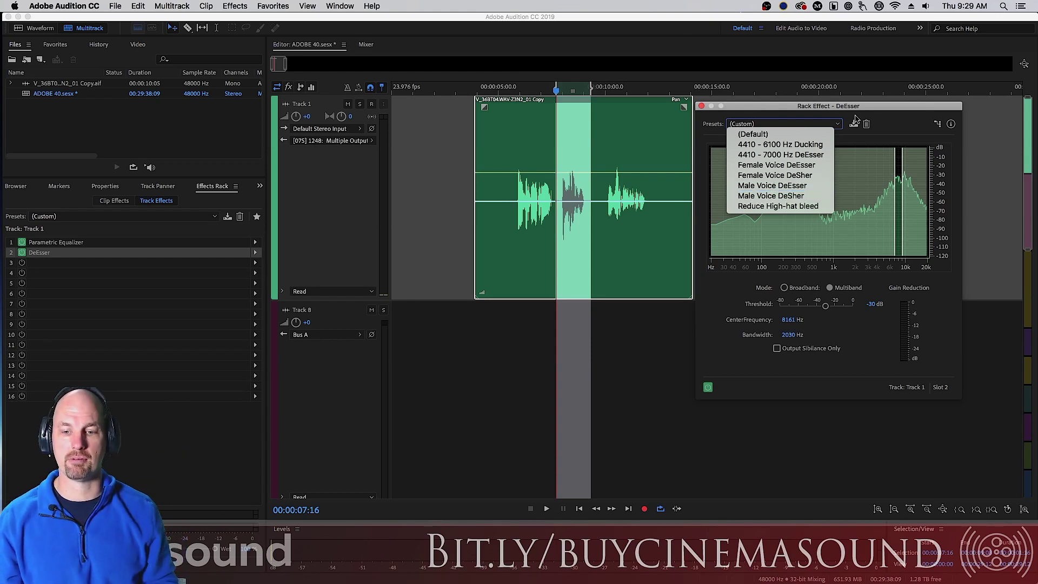
click(904, 120)
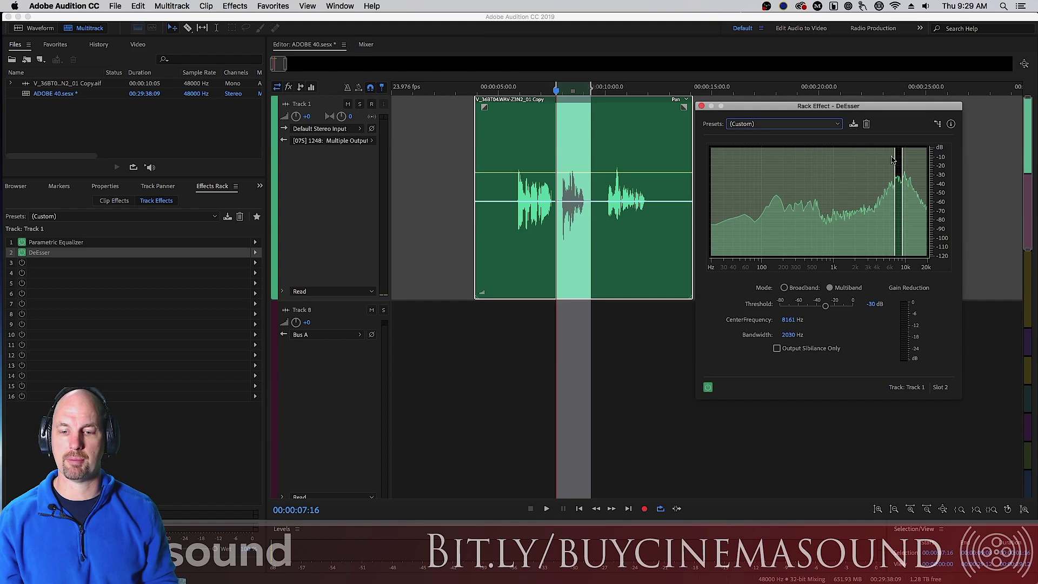
click(853, 125)
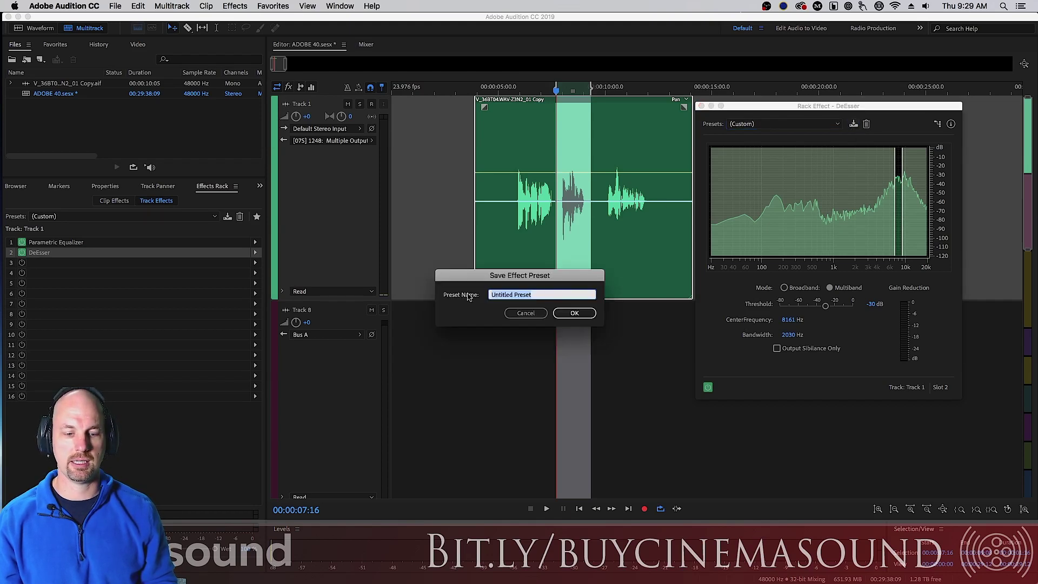
click(524, 314)
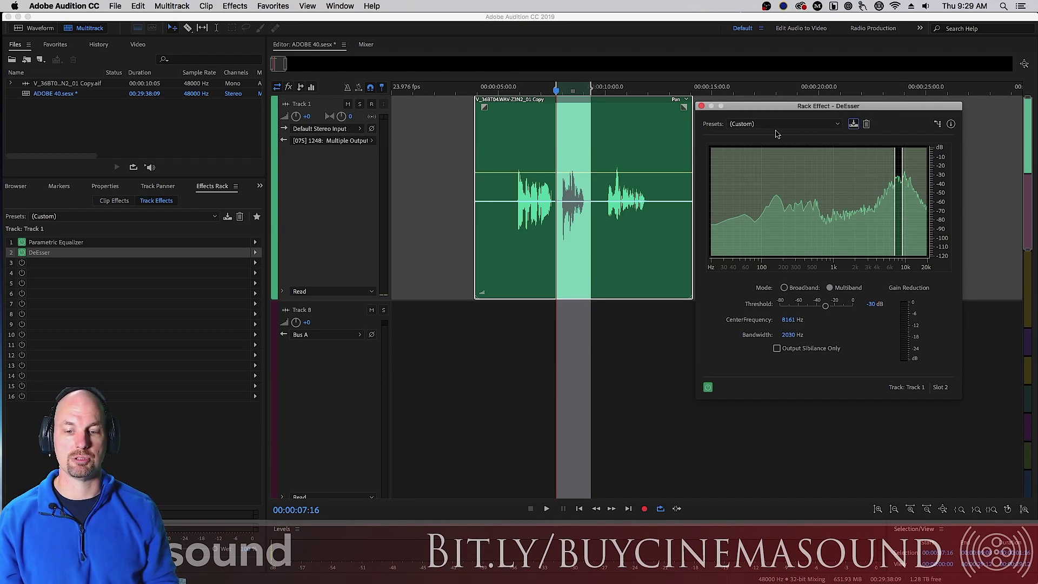
click(938, 124)
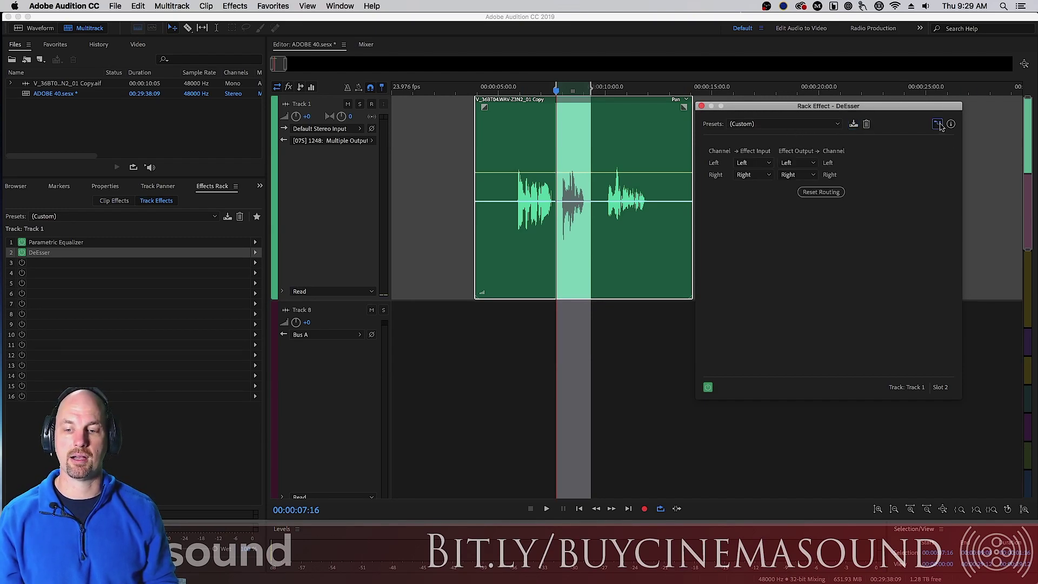
click(936, 126)
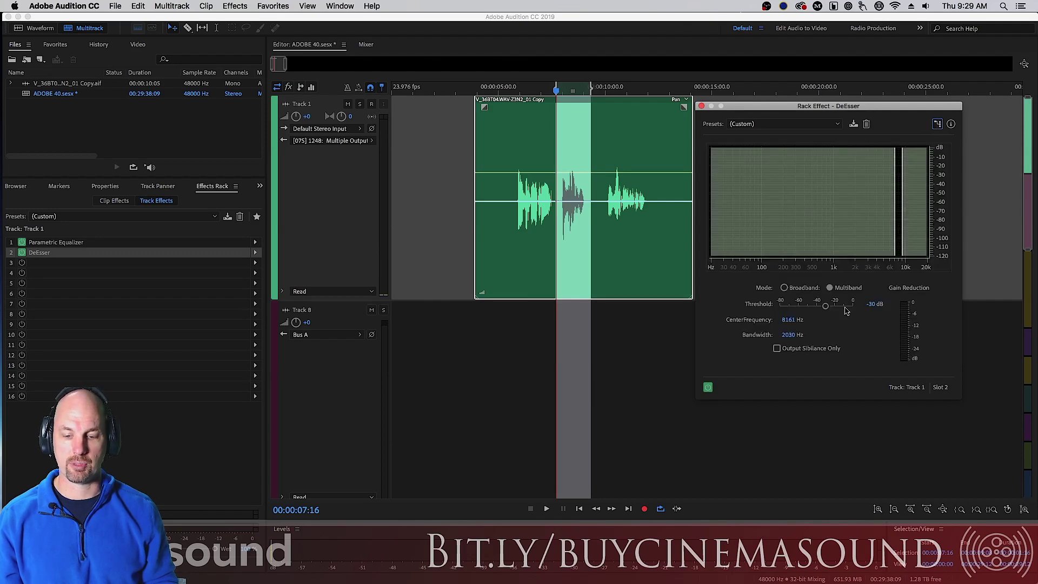
click(707, 386)
click(707, 387)
click(707, 387)
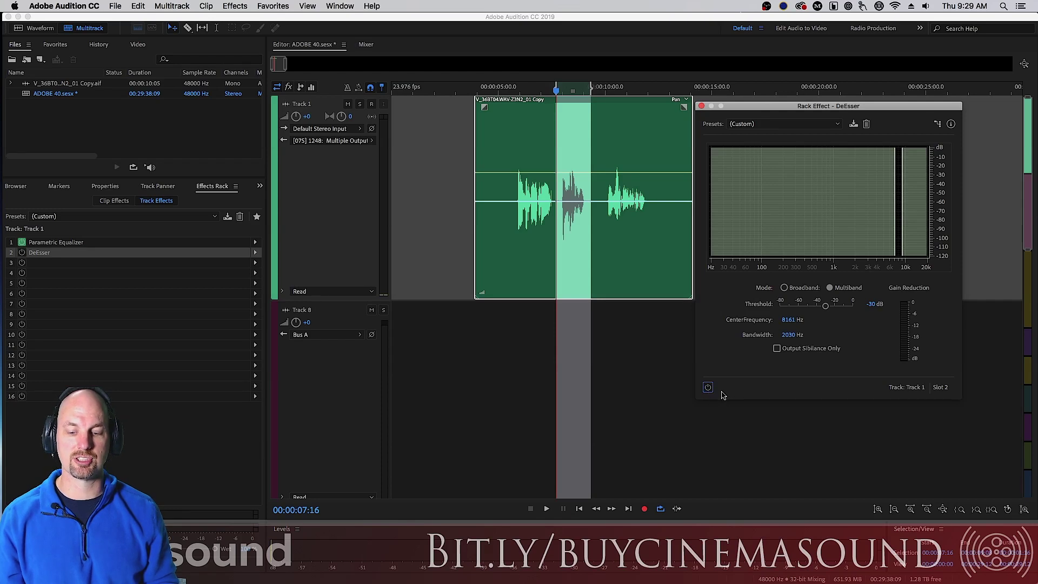
key(space)
click(707, 387)
key(space)
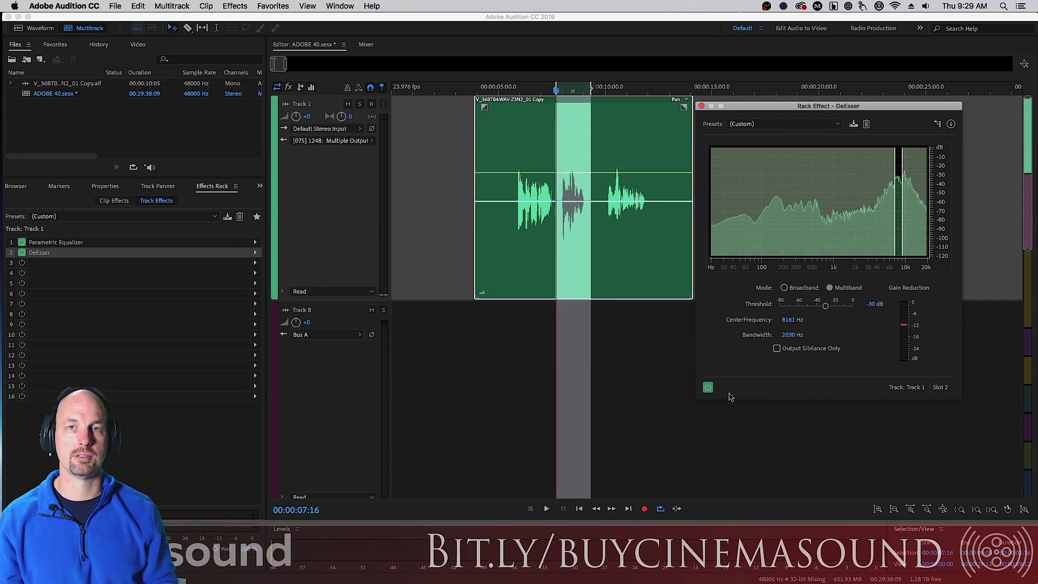